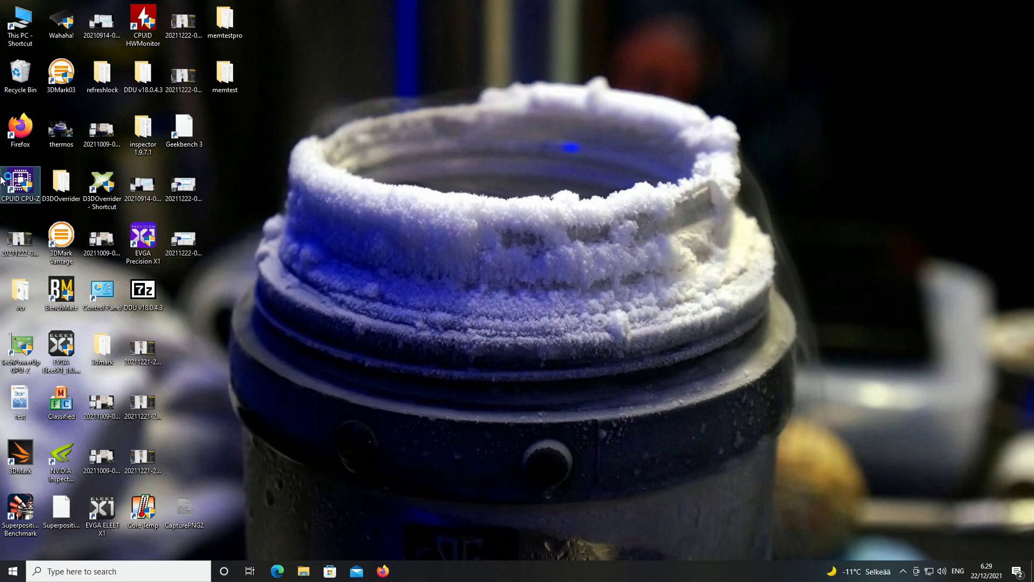
Launch CPU-Z, move its window to the upper right, and view the Mainboard page.
double_click(2, 181)
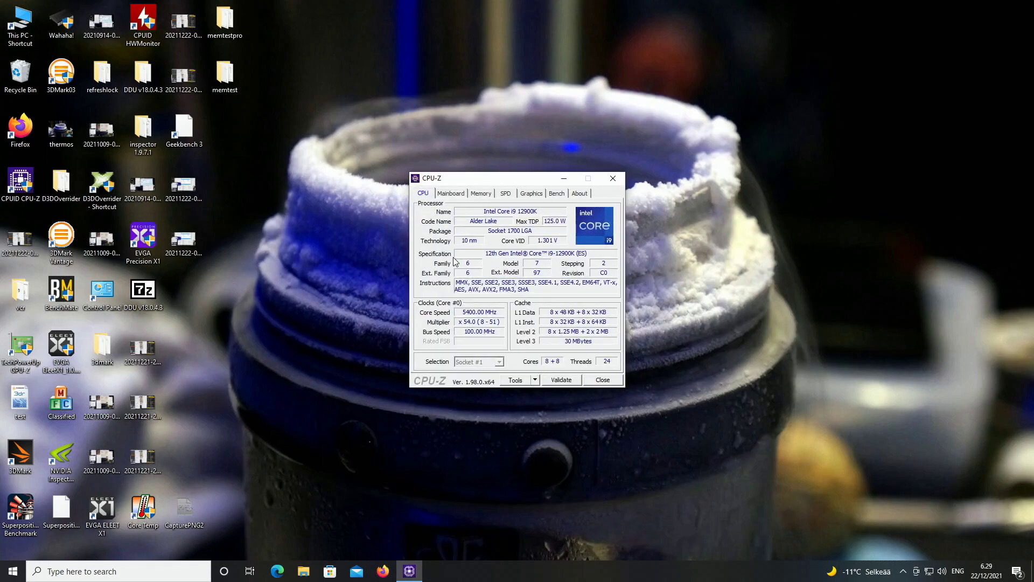
drag(523, 182, 707, 109)
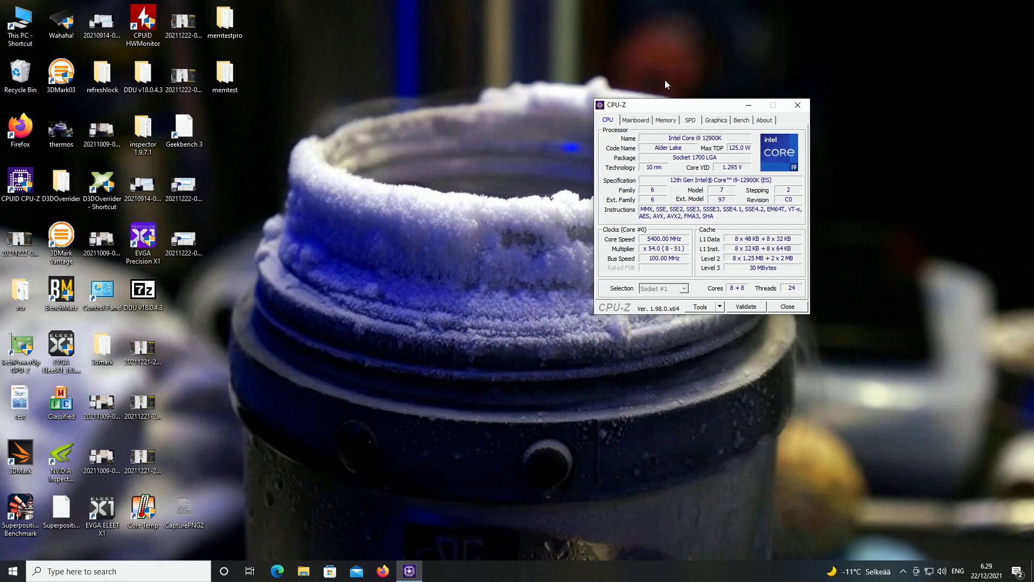
click(647, 121)
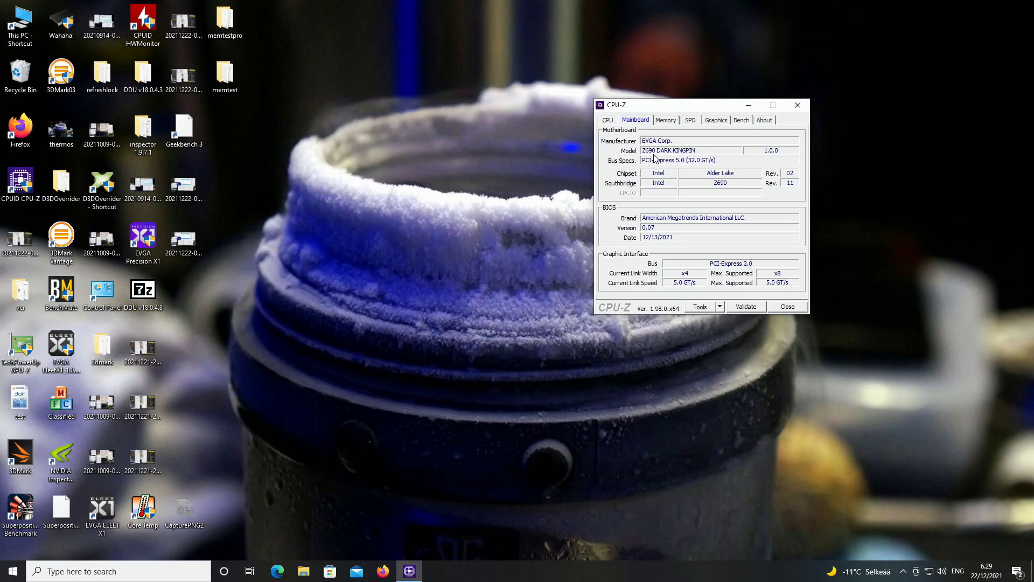
click(691, 121)
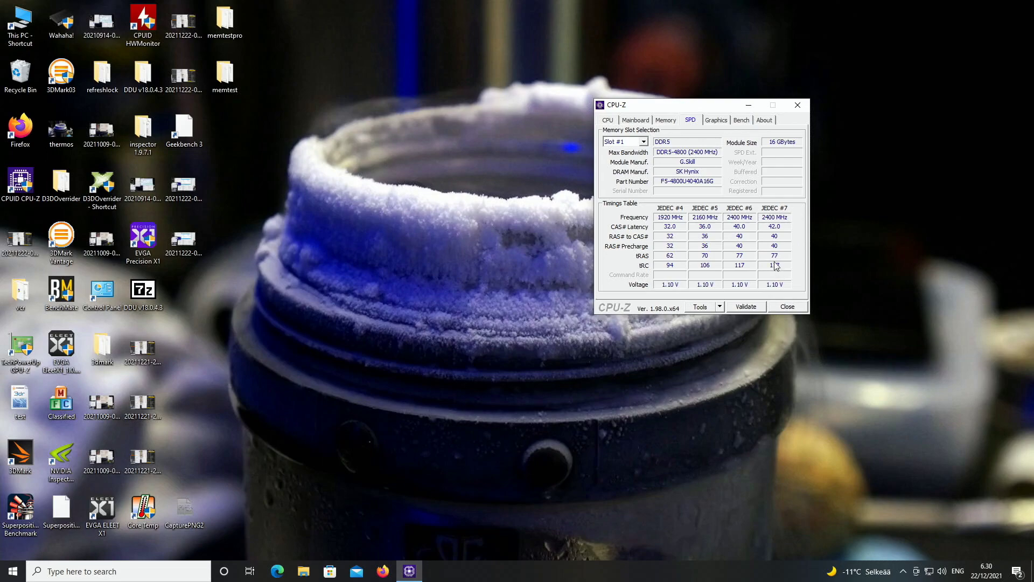
click(671, 121)
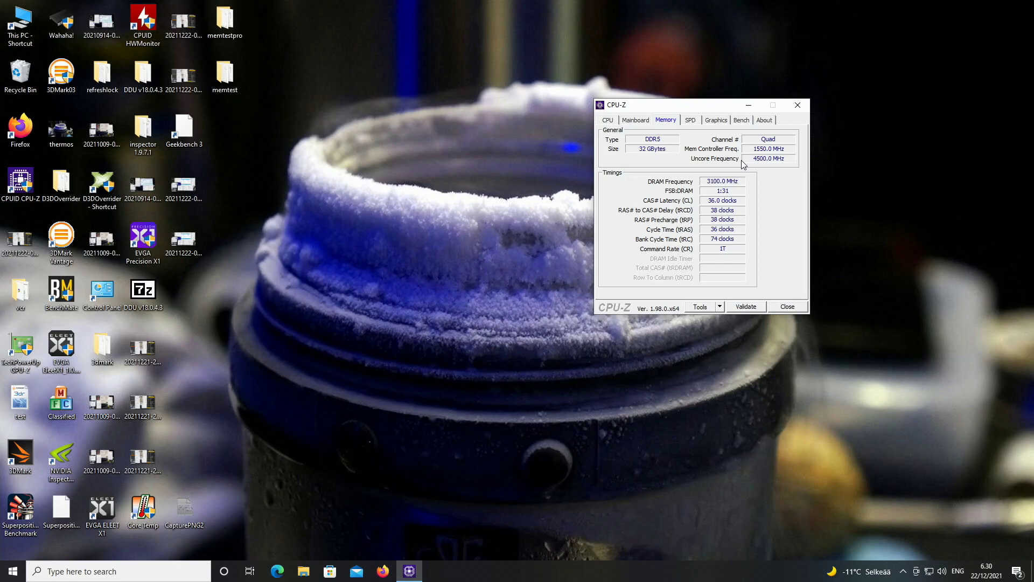
click(609, 120)
Move CPU-Z to the top-right and confirm per-core clocks: 5400 MHz cores 0–7, 4200 MHz cores 8–15.
drag(627, 106, 779, 33)
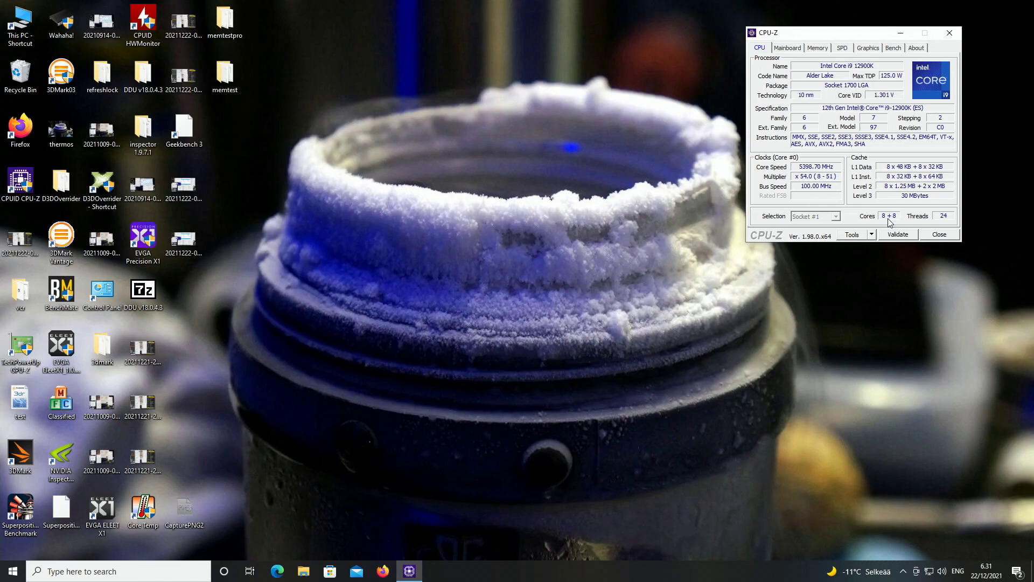
right_click(821, 169)
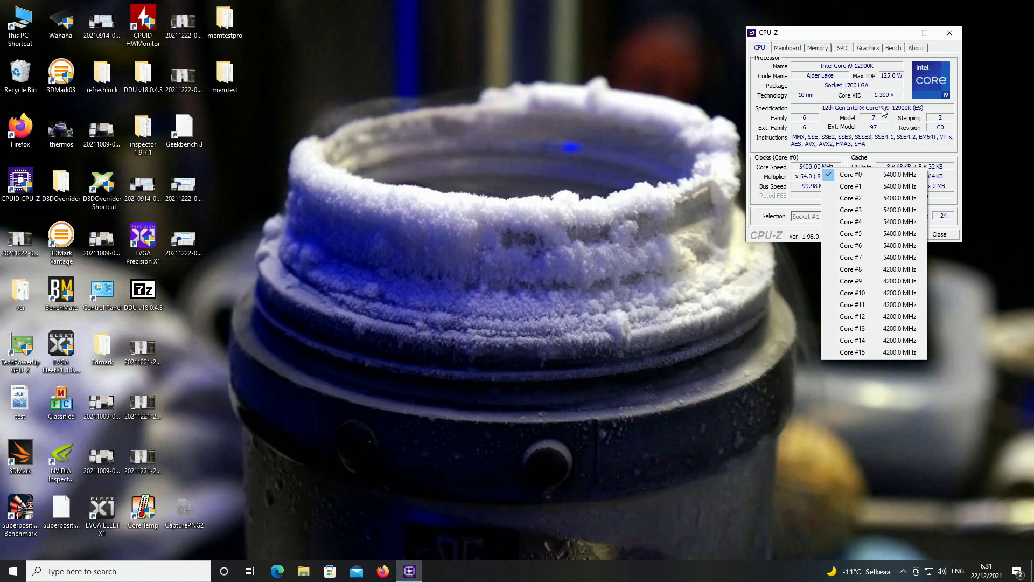
click(377, 350)
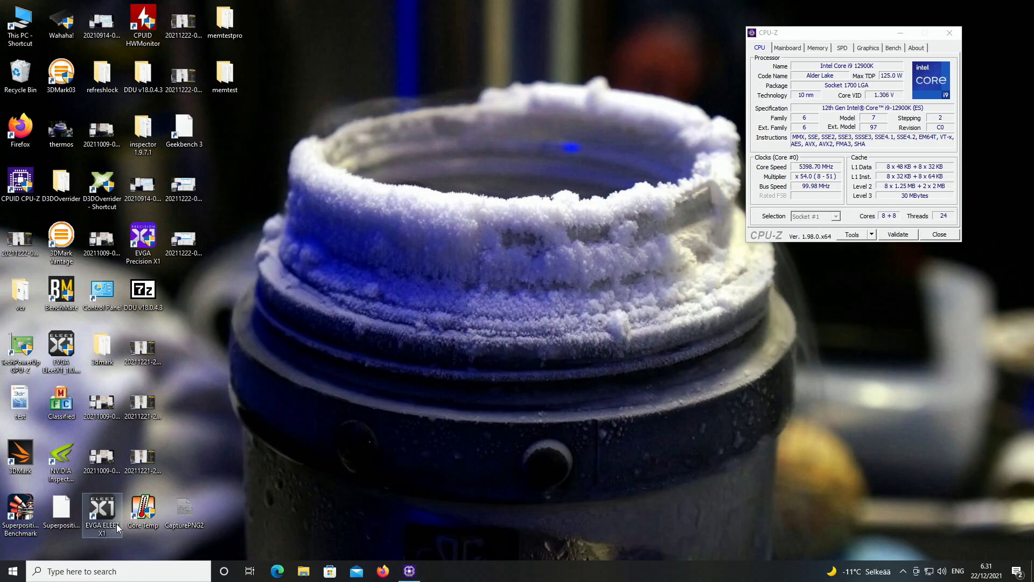
Launch Core Temp on the right side, then start CINEBENCH R20 through BenchMate.
double_click(144, 511)
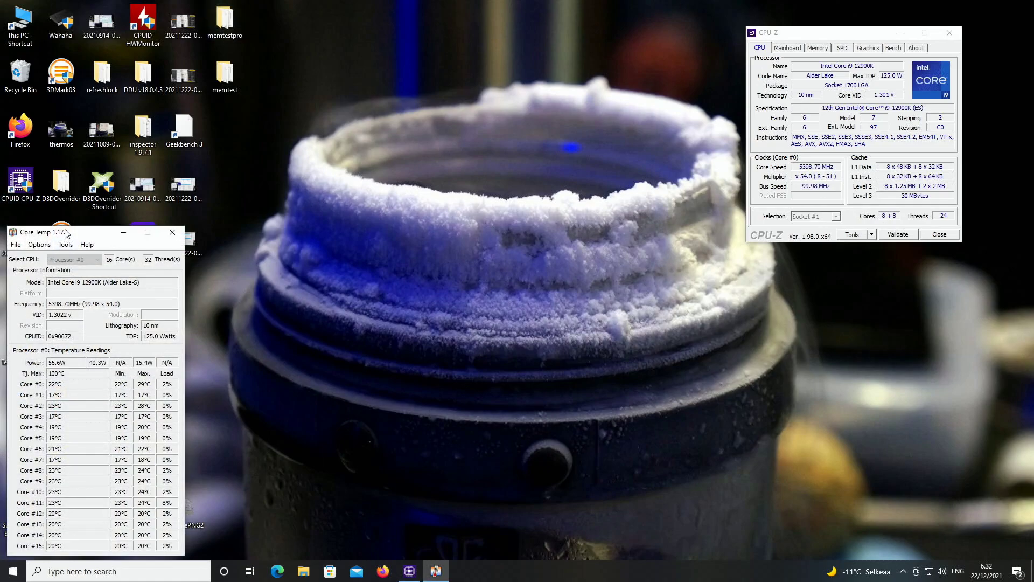
drag(63, 229, 875, 243)
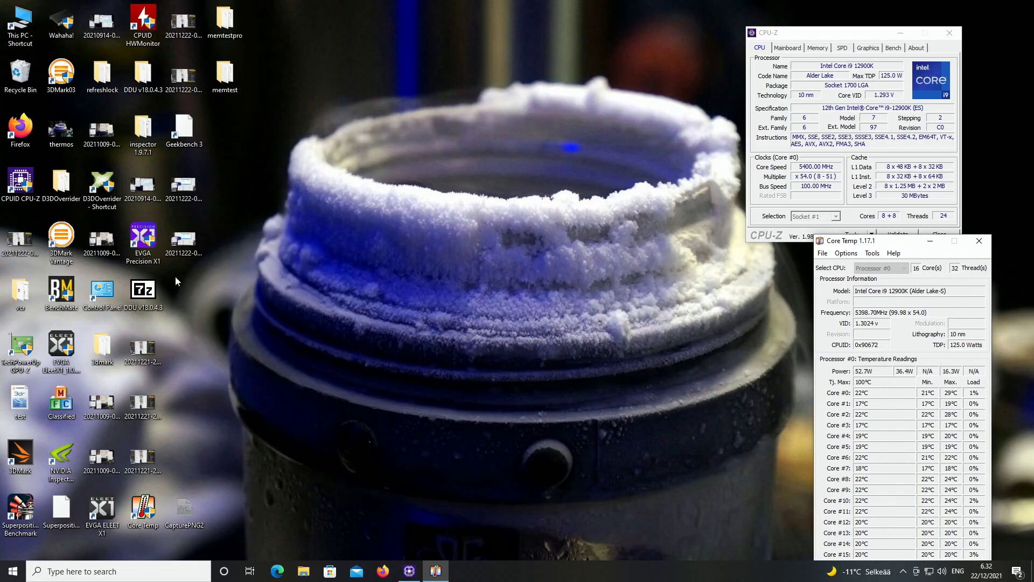
double_click(61, 291)
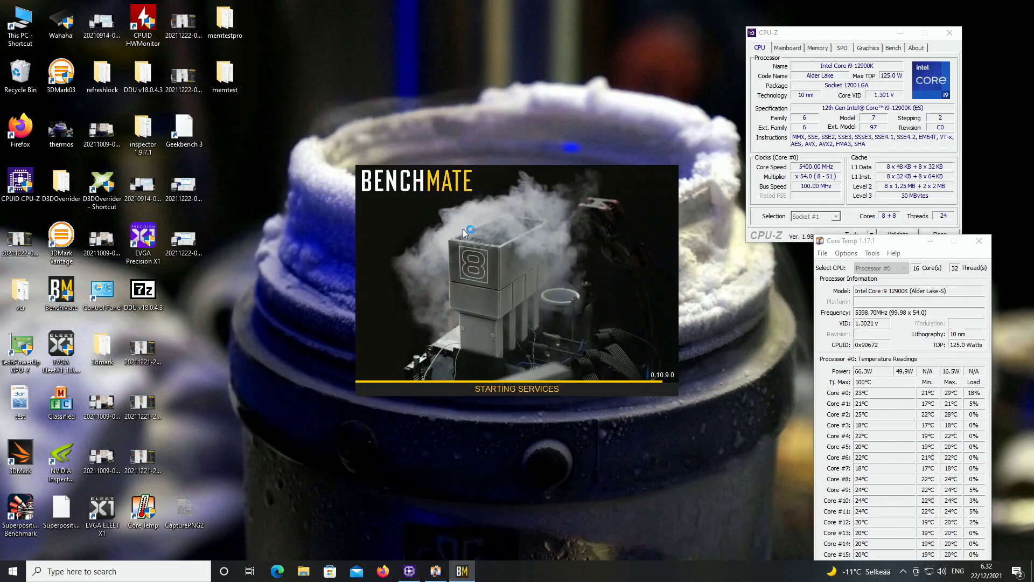
double_click(342, 229)
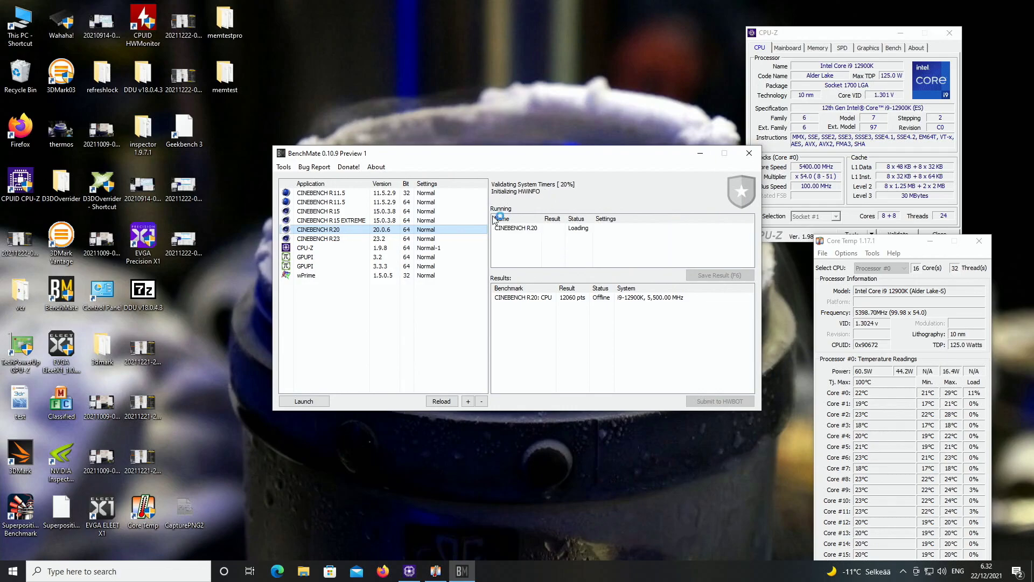
click(699, 154)
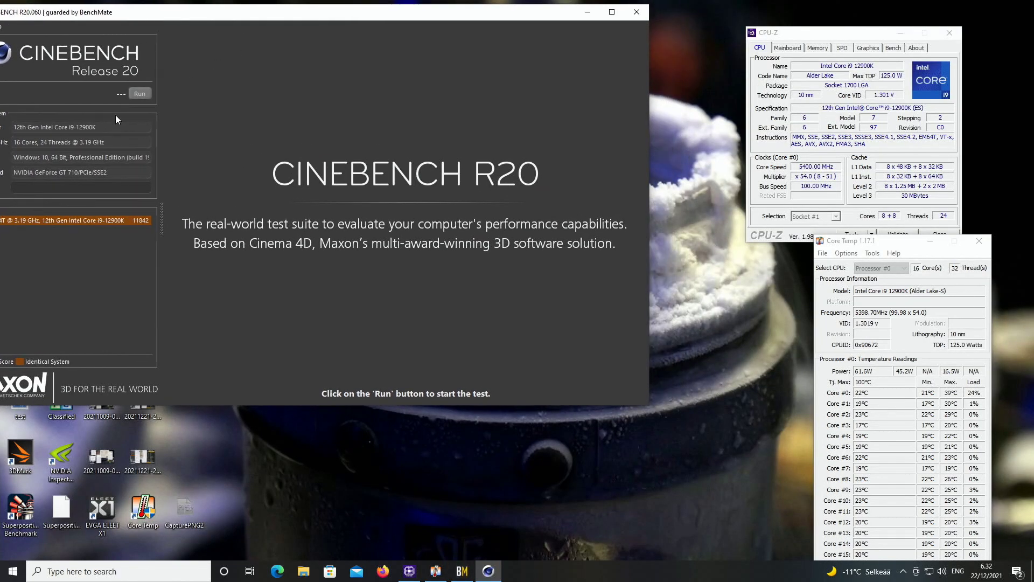
Run the Cinebench CPU test while watching CPU-Z per-core clocks, scoring 11735 pts.
click(133, 96)
drag(843, 41, 893, 20)
click(862, 150)
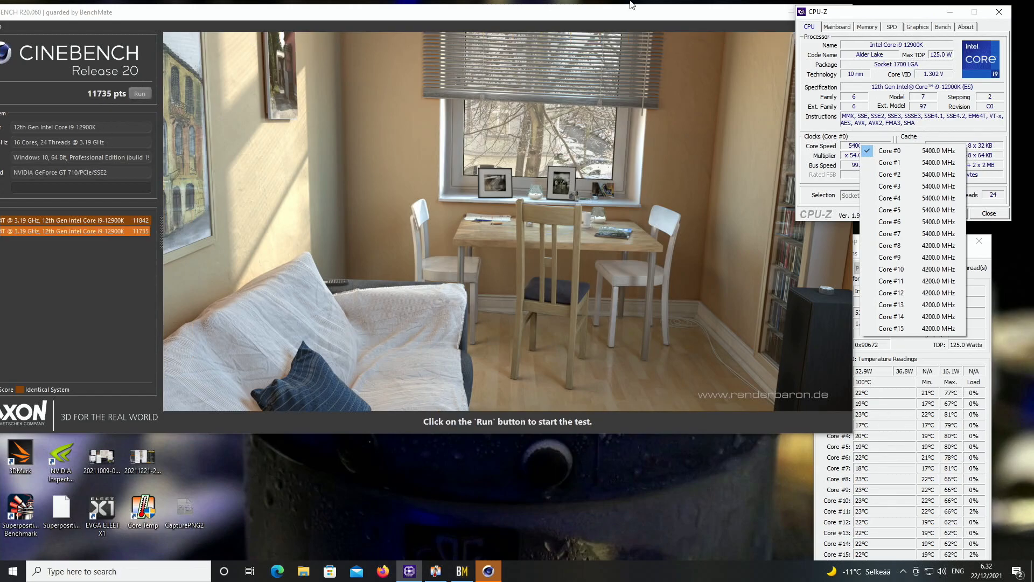
click(689, 15)
Close Cinebench, then set all E-core ratios to x43 in EVGA ELEET X1 and apply.
click(830, 16)
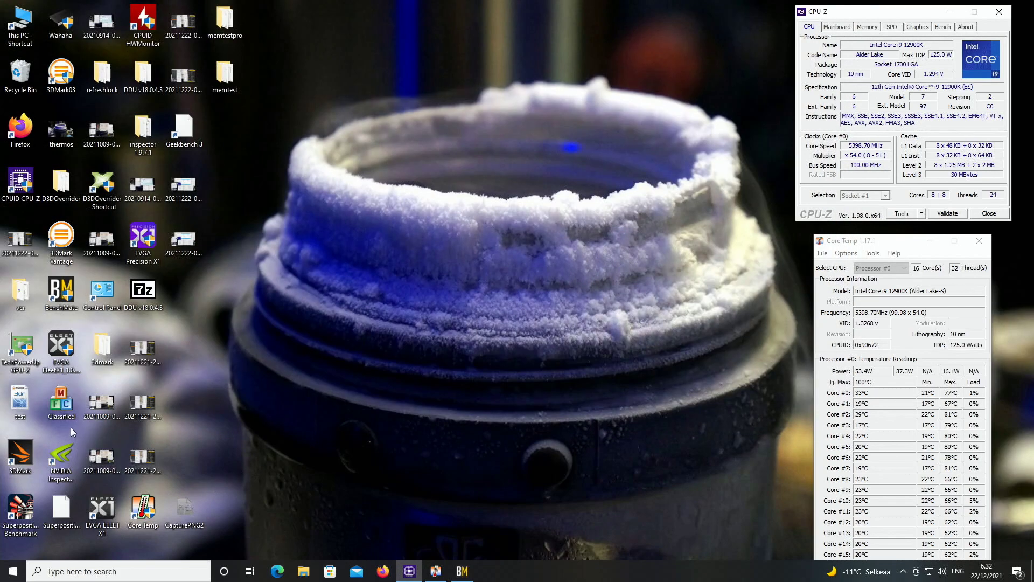
double_click(110, 527)
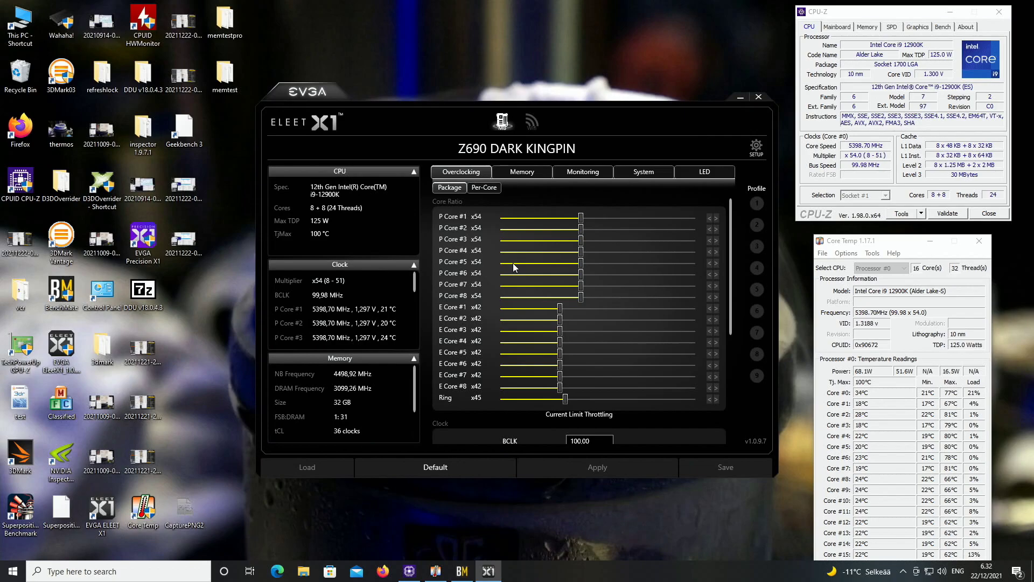
drag(565, 308, 568, 310)
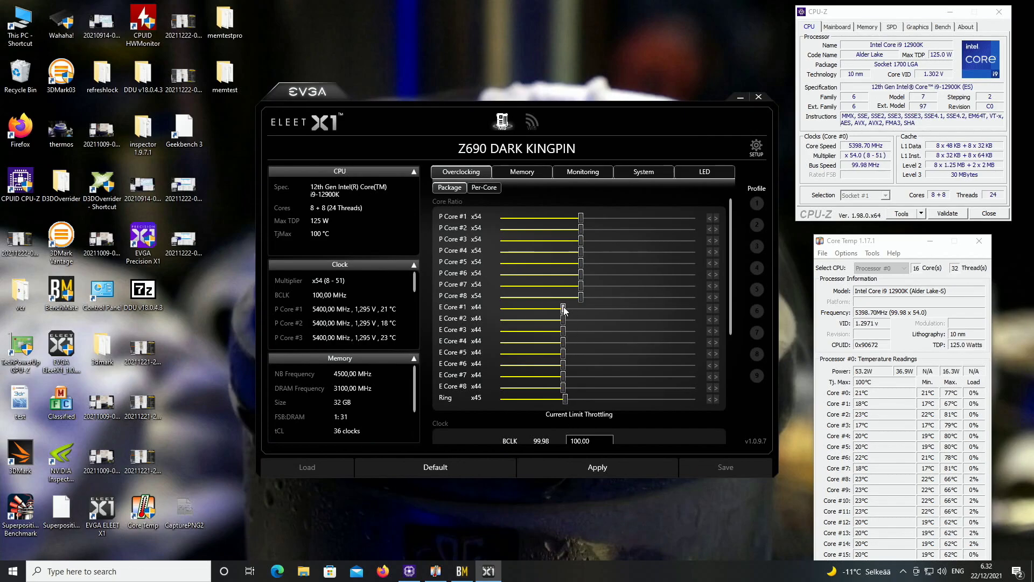
drag(563, 309, 561, 309)
click(595, 466)
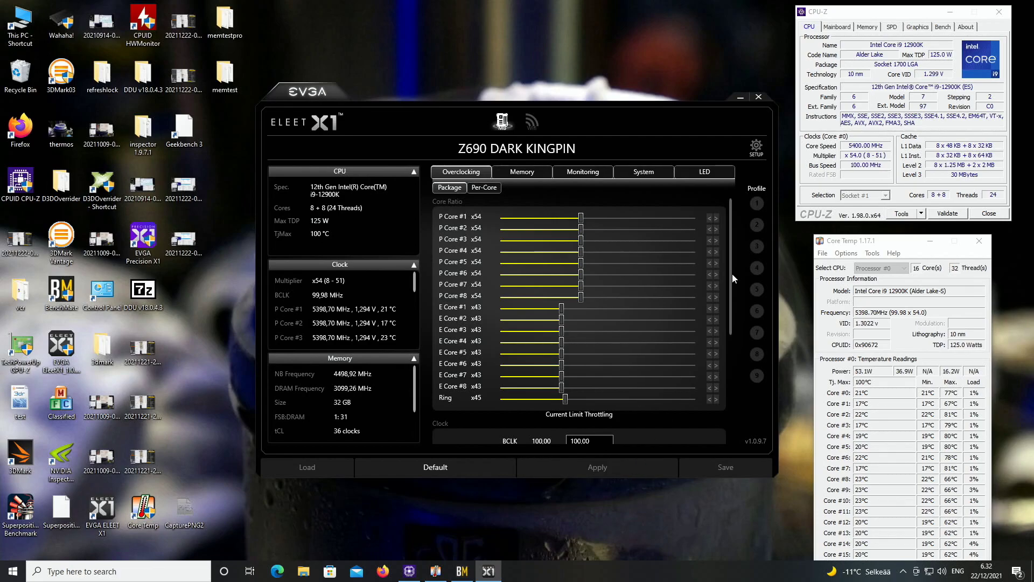
mouse_move(732, 274)
mouse_down()
mouse_move(732, 377)
mouse_move(738, 262)
mouse_up()
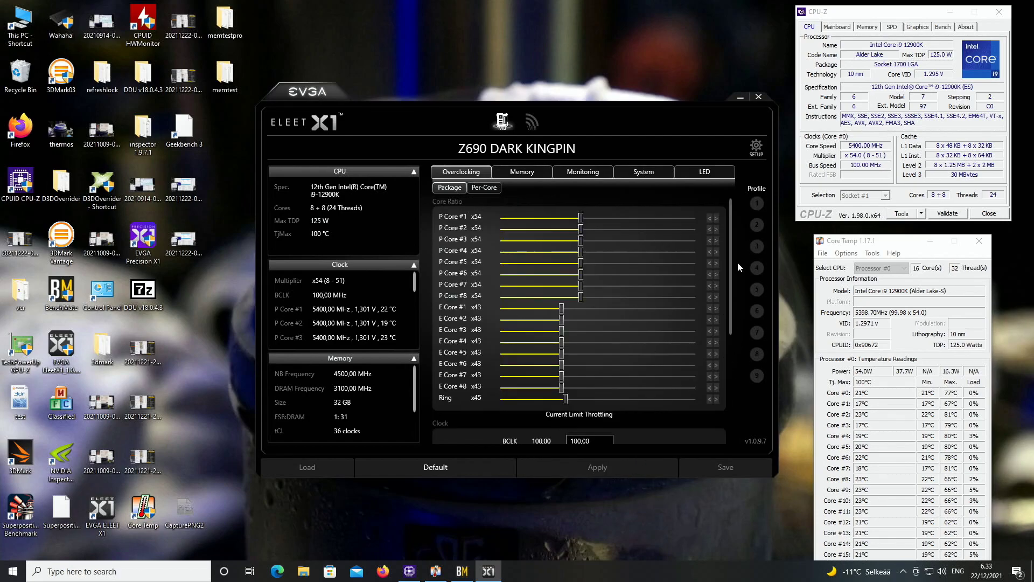
click(758, 97)
Relaunch CINEBENCH R20 from BenchMate and shift its window slightly left.
click(462, 571)
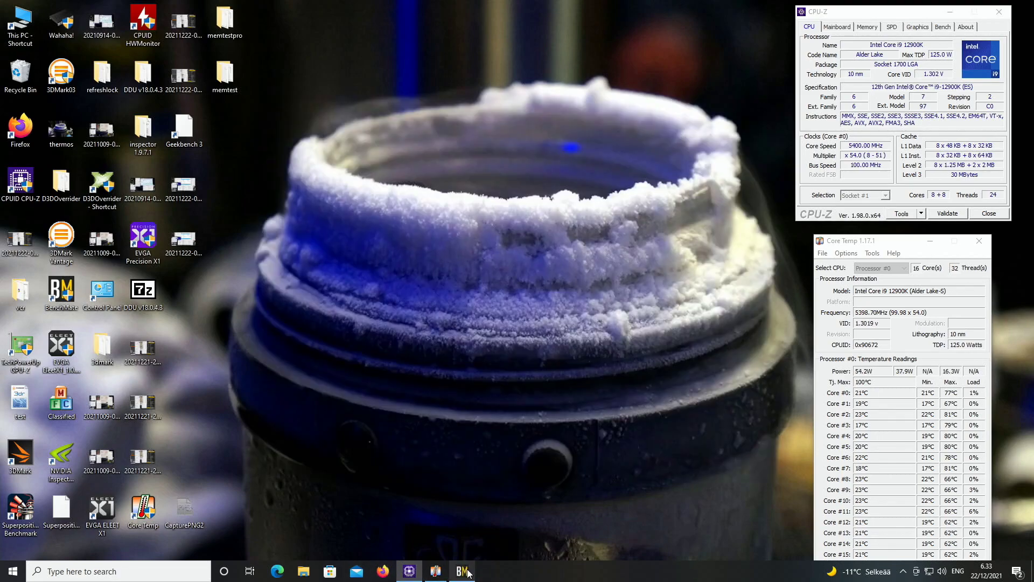
double_click(335, 230)
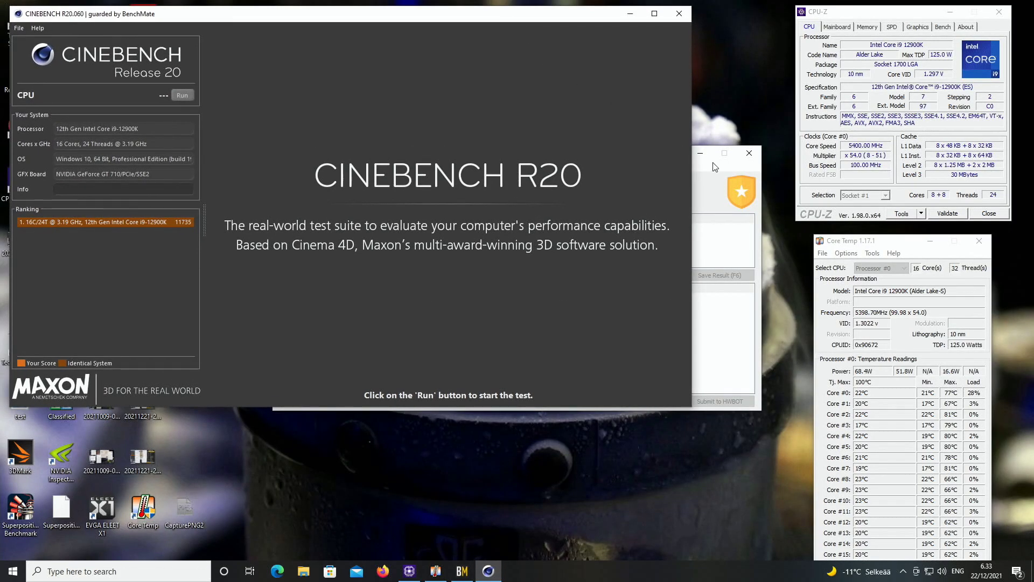
click(700, 153)
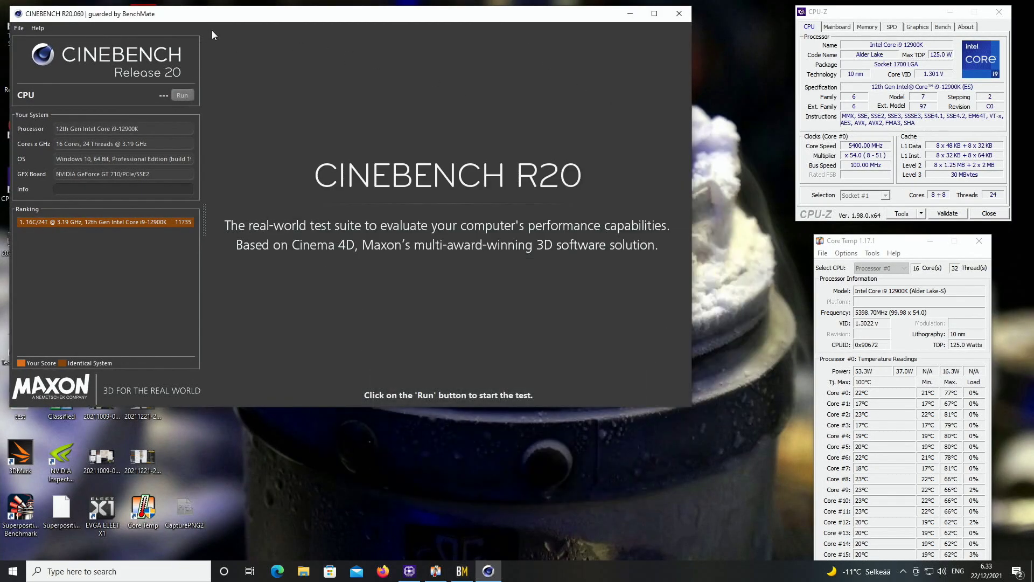
drag(211, 15, 193, 13)
Run the CPU render test while checking per-core clocks, reaching a score of 11857 pts.
click(169, 95)
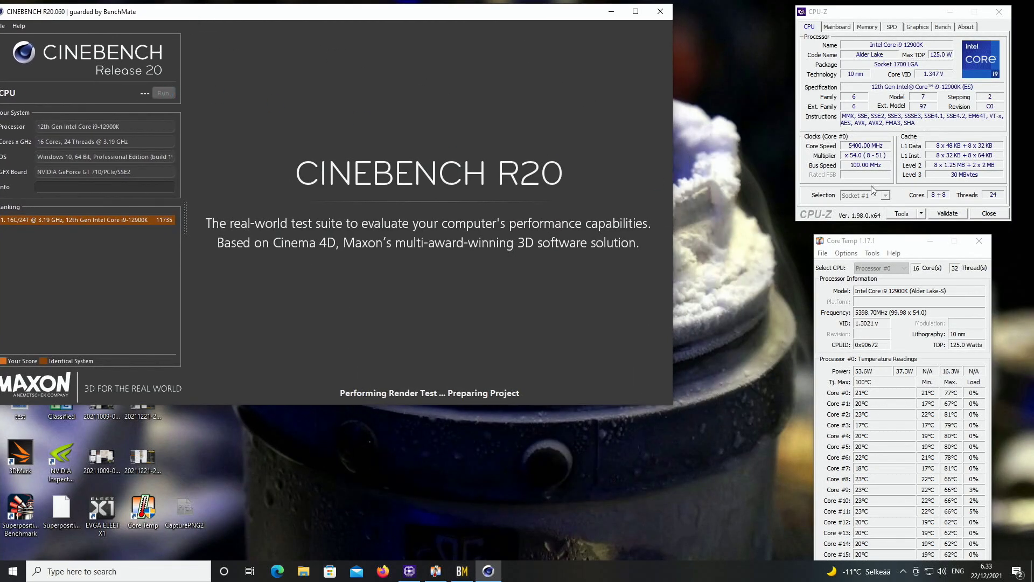
right_click(859, 150)
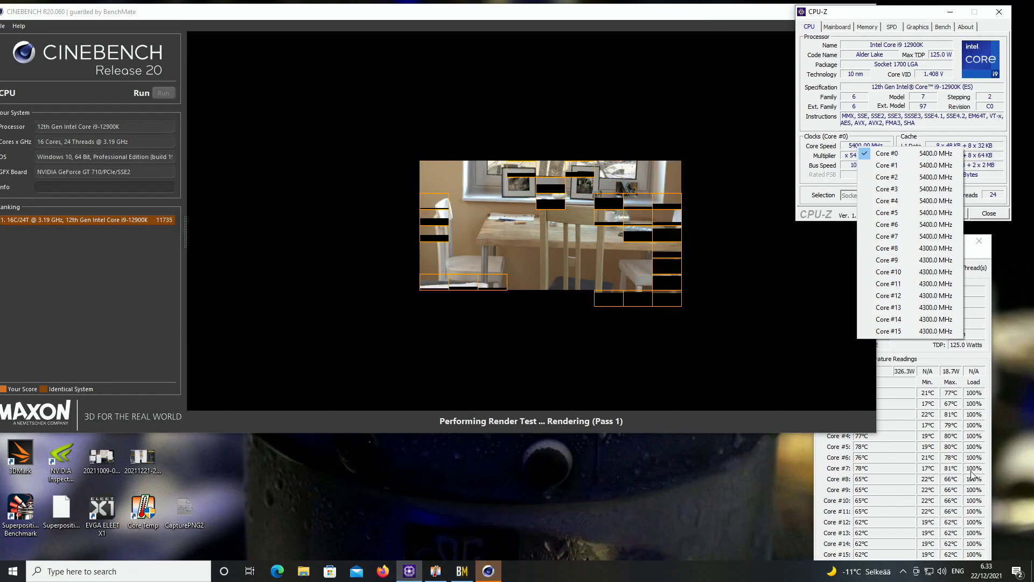
click(799, 492)
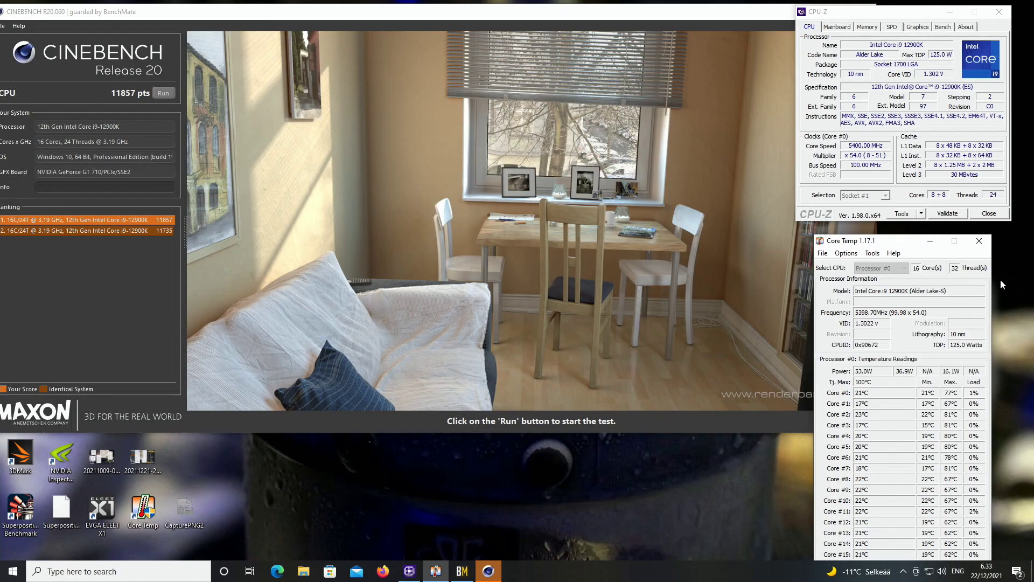
click(165, 96)
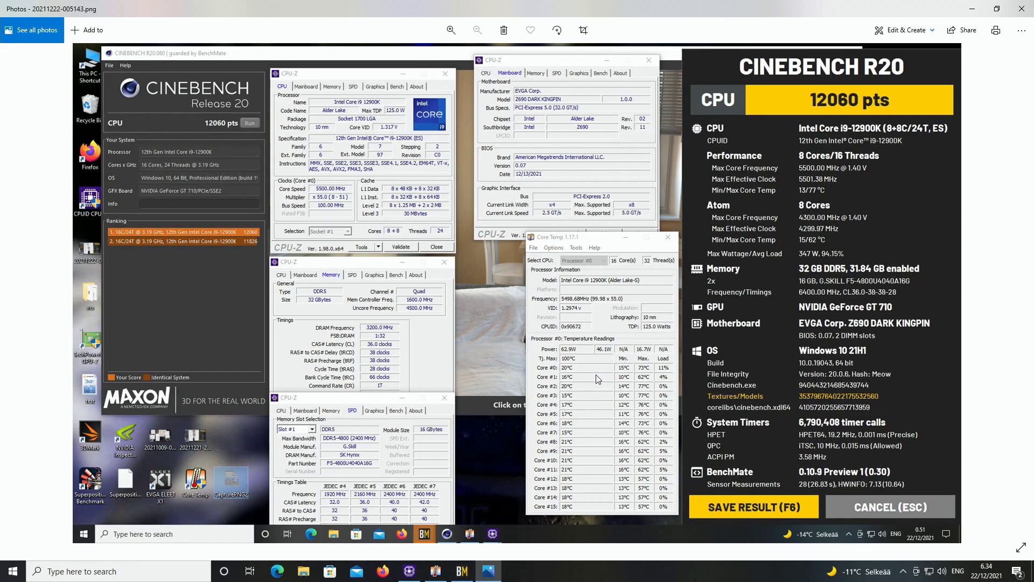
Close the Photos view of the 12060 pts Cinebench screenshot.
click(1022, 9)
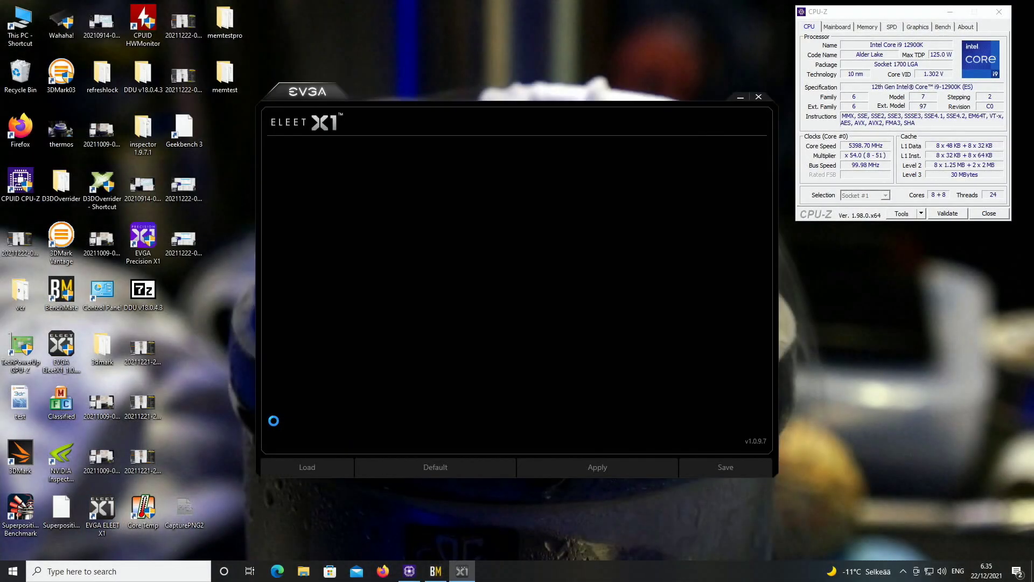
drag(448, 124, 425, 77)
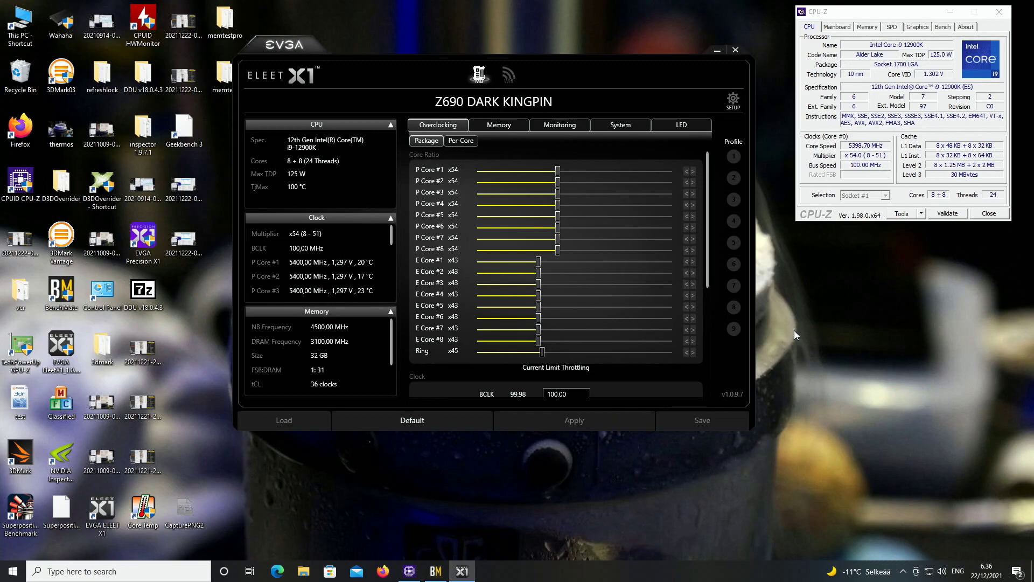
scroll(674, 351, down, 3)
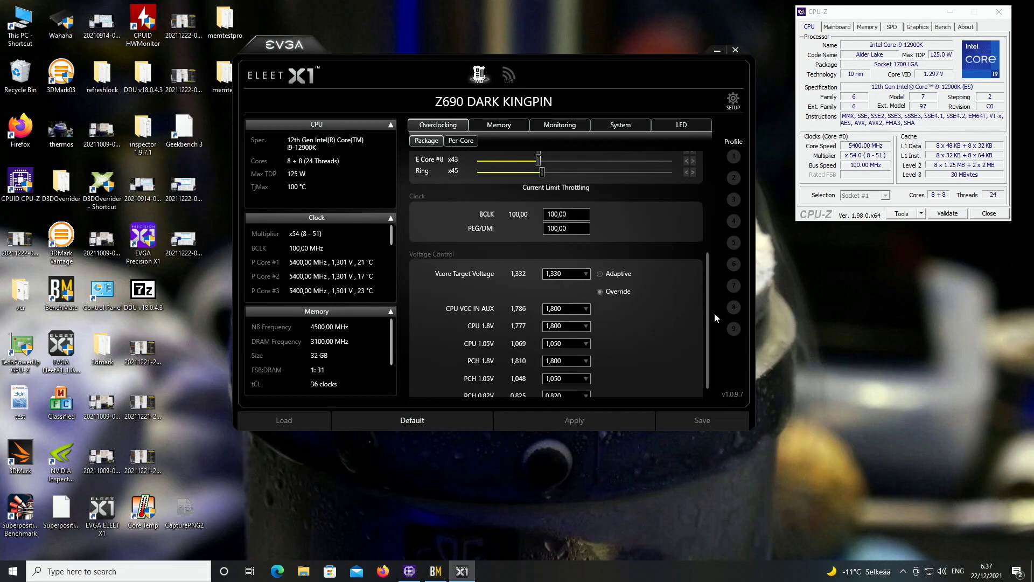
drag(709, 279, 707, 177)
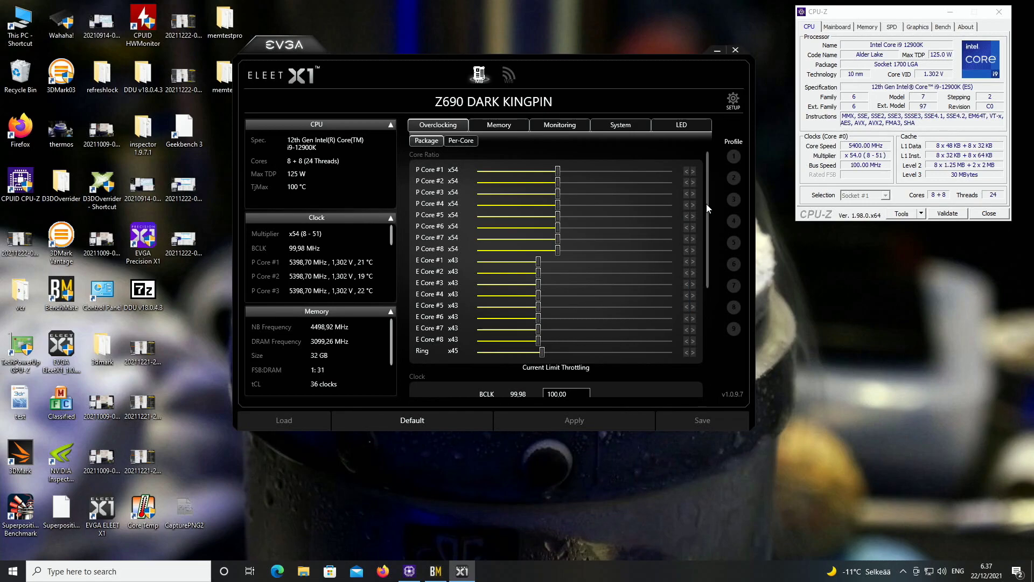
mouse_move(706, 204)
mouse_down()
mouse_move(710, 314)
mouse_move(715, 179)
mouse_move(700, 204)
mouse_up()
drag(652, 54, 639, 30)
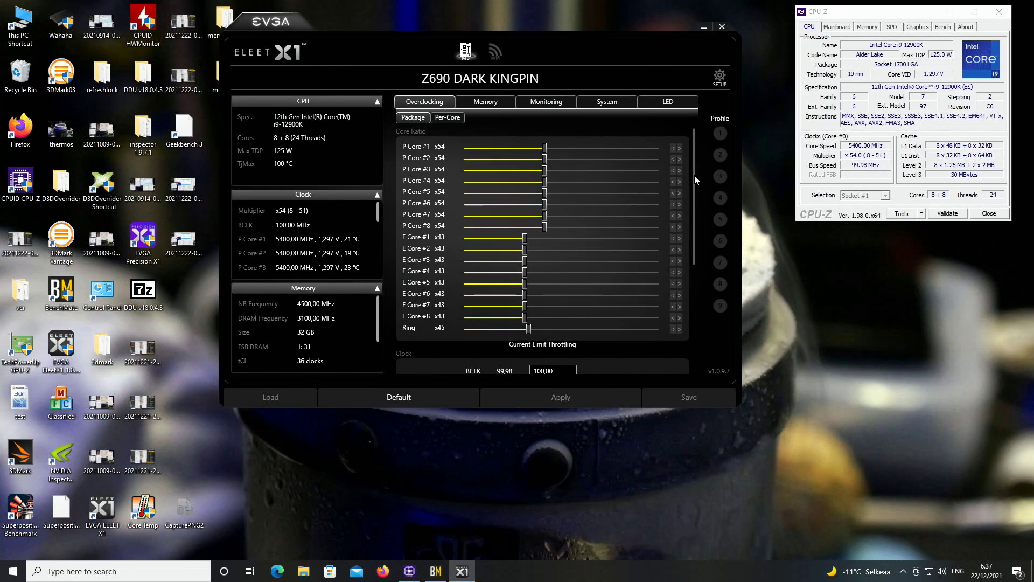
Raise all eight E-core ratios to x44 in ELEET X1, keeping P-cores at x54, and apply.
drag(694, 176, 699, 204)
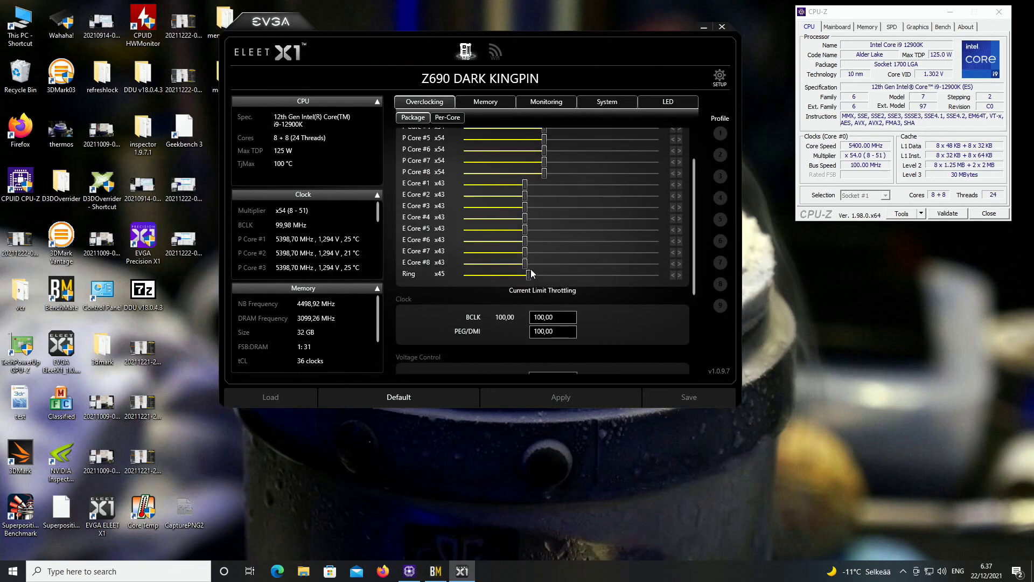
drag(525, 262, 528, 262)
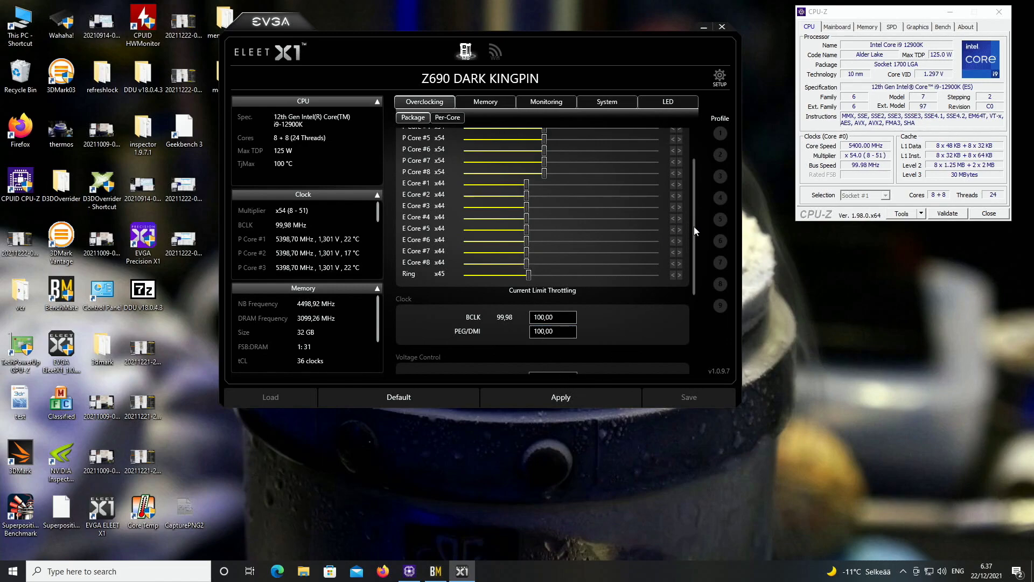
drag(694, 226, 694, 367)
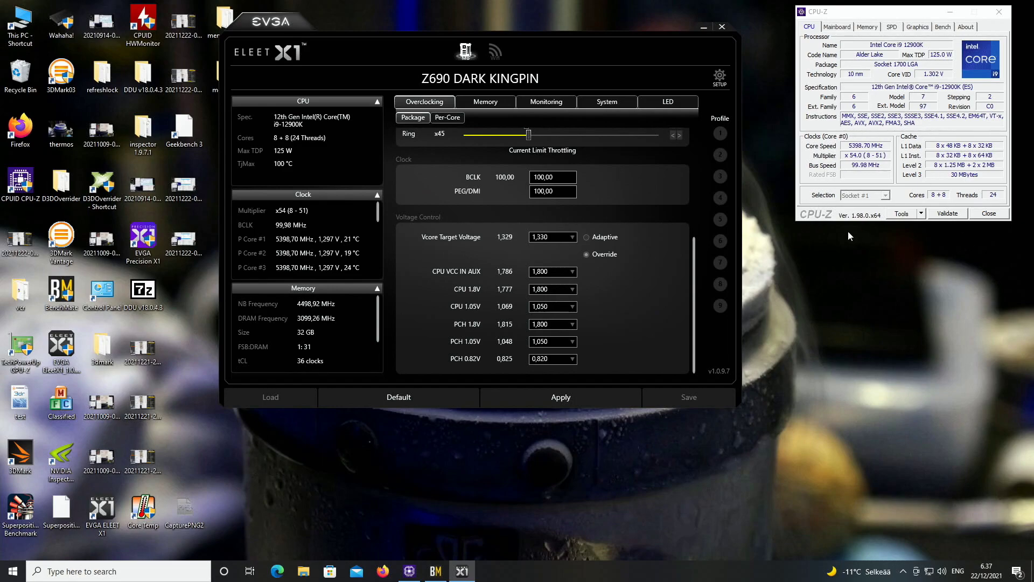
mouse_move(693, 354)
mouse_down()
mouse_move(694, 198)
mouse_move(699, 354)
mouse_up()
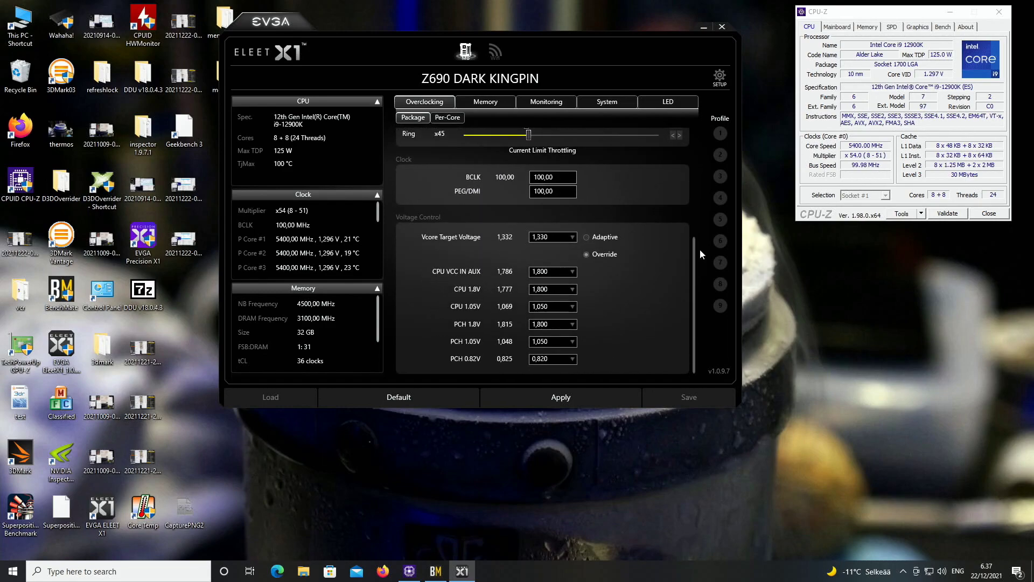
drag(700, 249, 697, 376)
drag(697, 360, 682, 248)
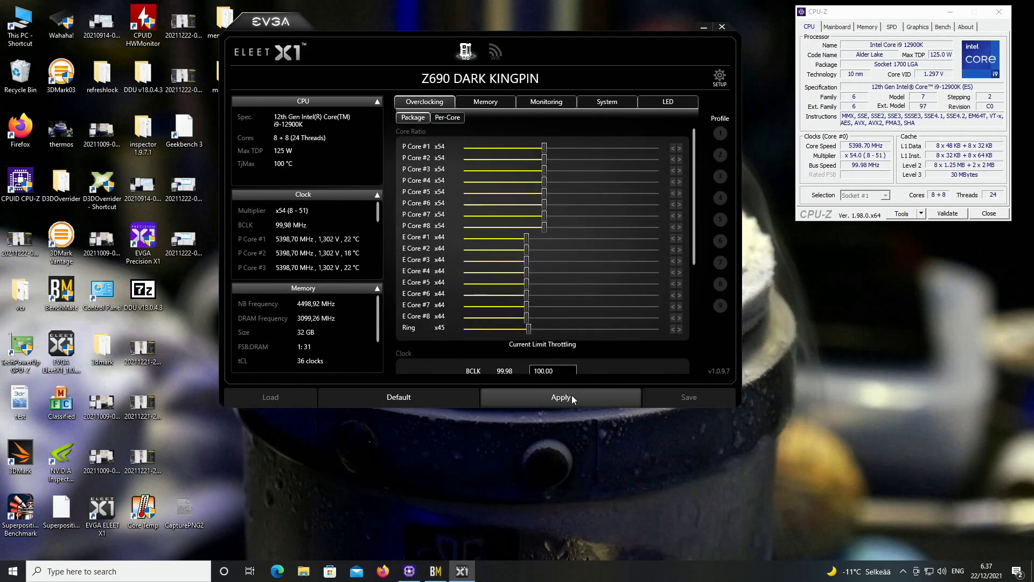
click(554, 399)
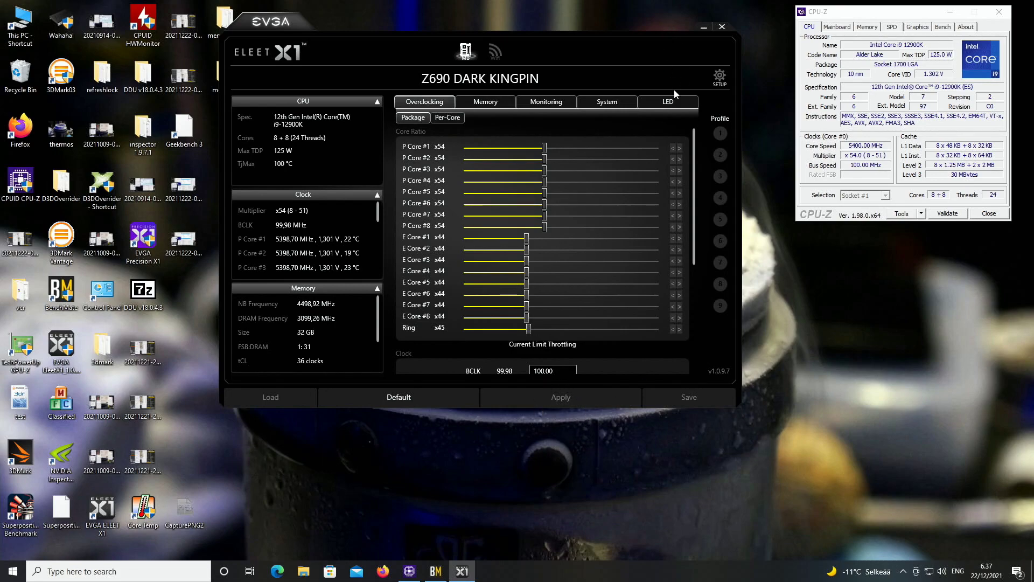
Close ELEET X1, check CPU-Z per-core clocks, and place Core Temp beneath CPU-Z.
click(722, 27)
click(862, 148)
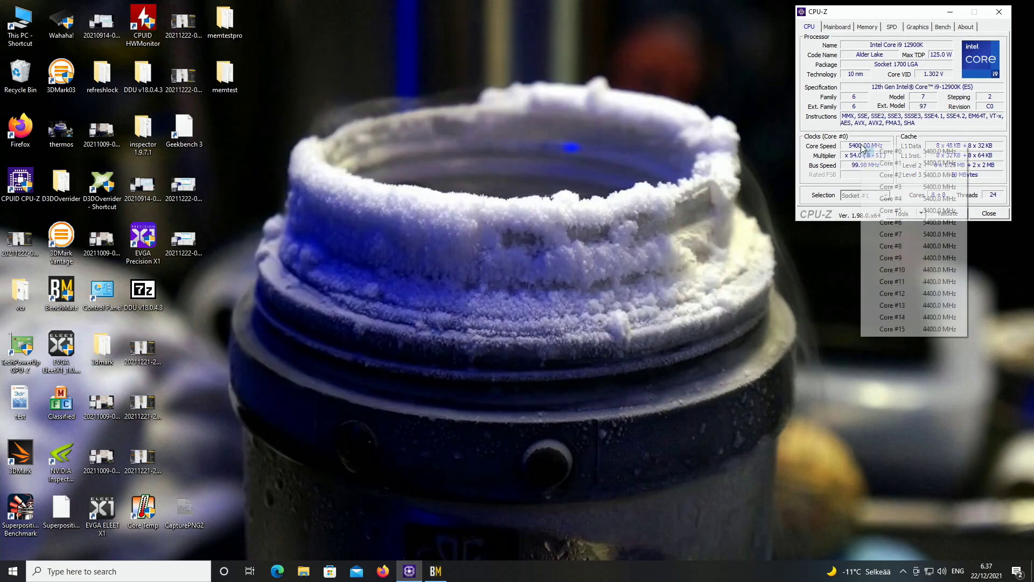
click(509, 278)
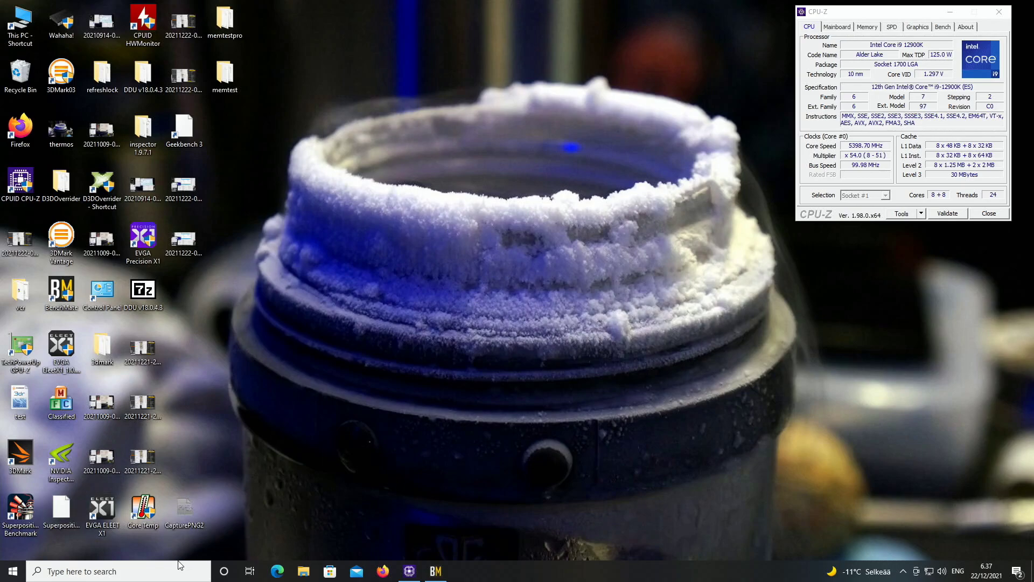
double_click(142, 518)
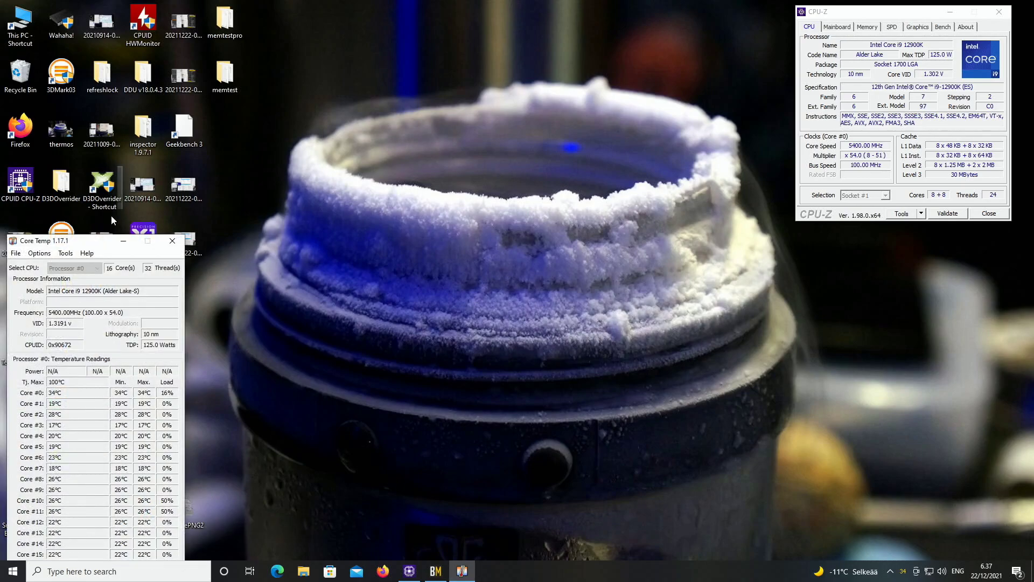
drag(97, 233, 934, 232)
Start the Cinebench CPU render and check each core's clock in CPU-Z.
click(436, 571)
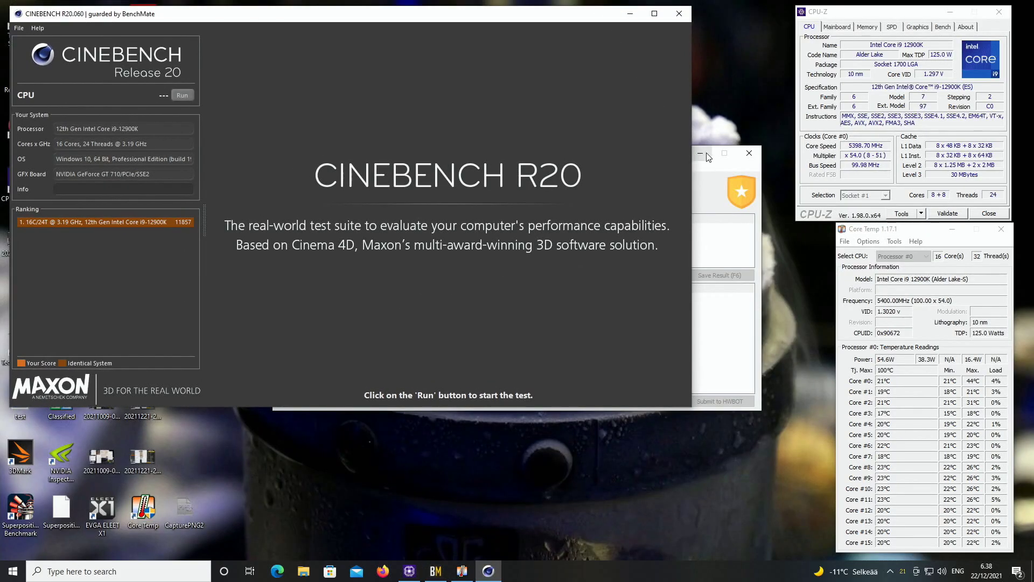
click(701, 154)
drag(295, 46, 275, 41)
click(156, 89)
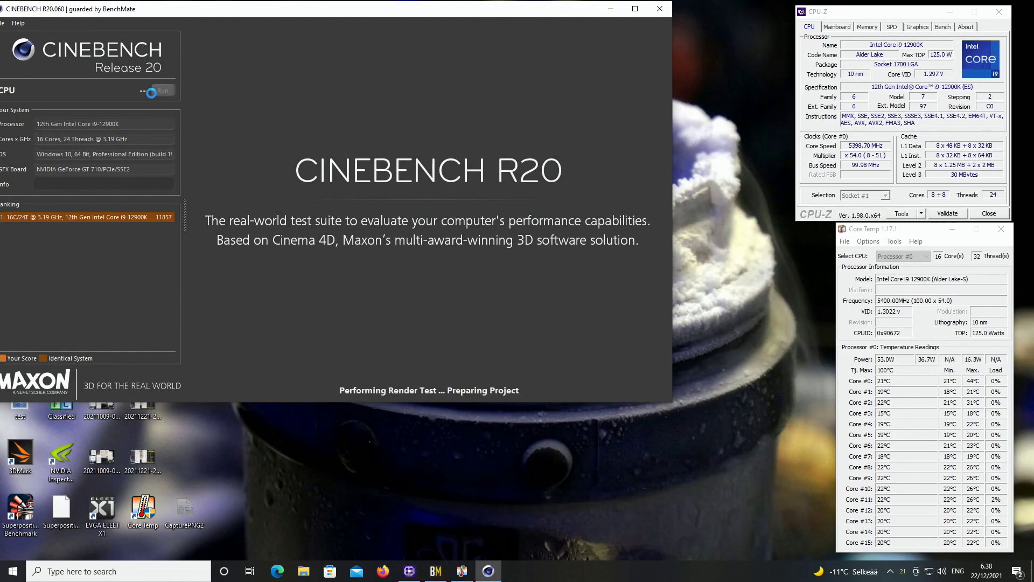
right_click(853, 157)
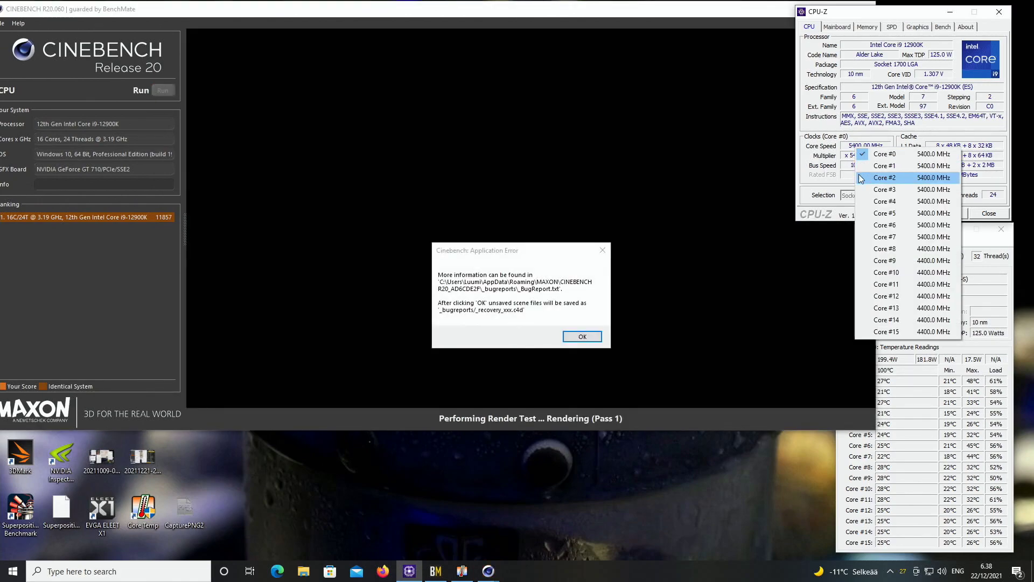
Dismiss the Cinebench application error, close the monitors, and bring back BenchMate.
click(582, 337)
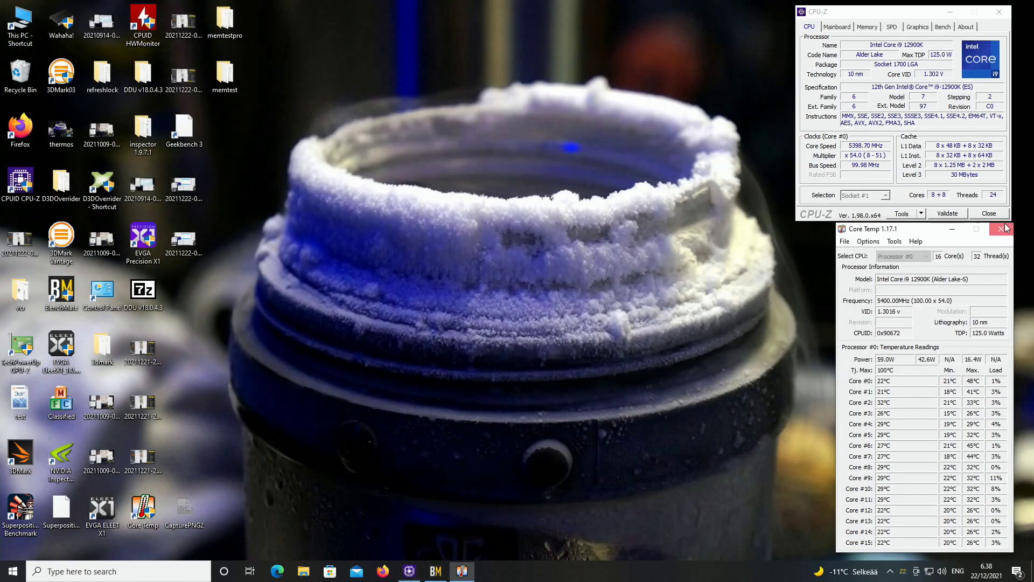
key(alt+F4)
key(alt+F4)
click(413, 571)
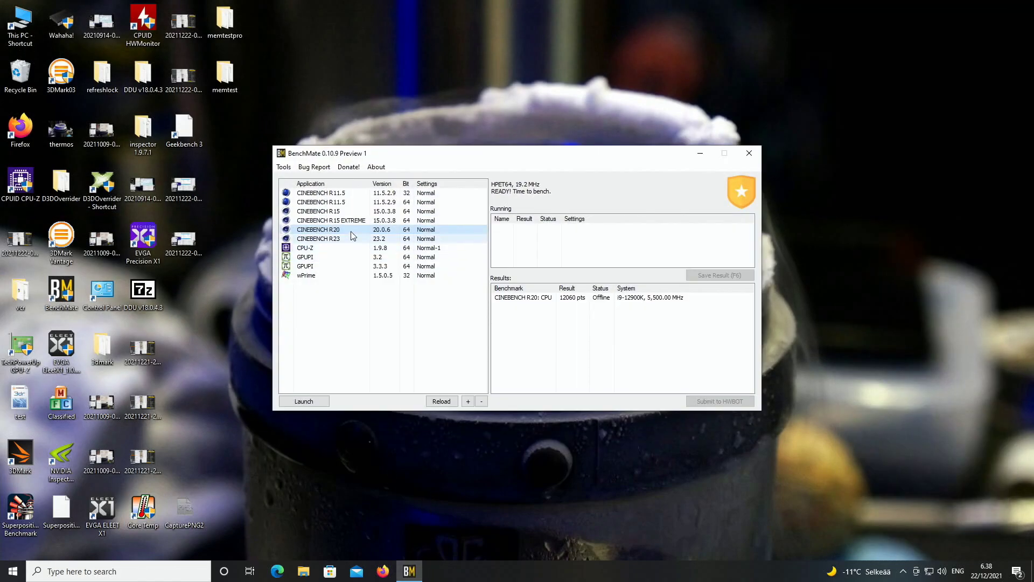
Relaunch CINEBENCH R20 from BenchMate and move its window to the top-left corner.
double_click(351, 232)
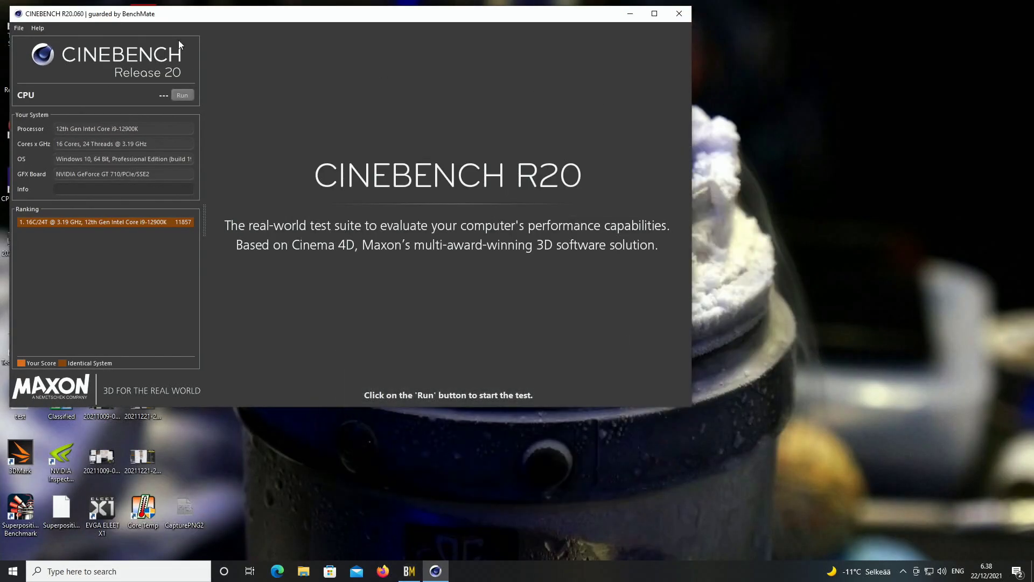
drag(176, 18, 163, 13)
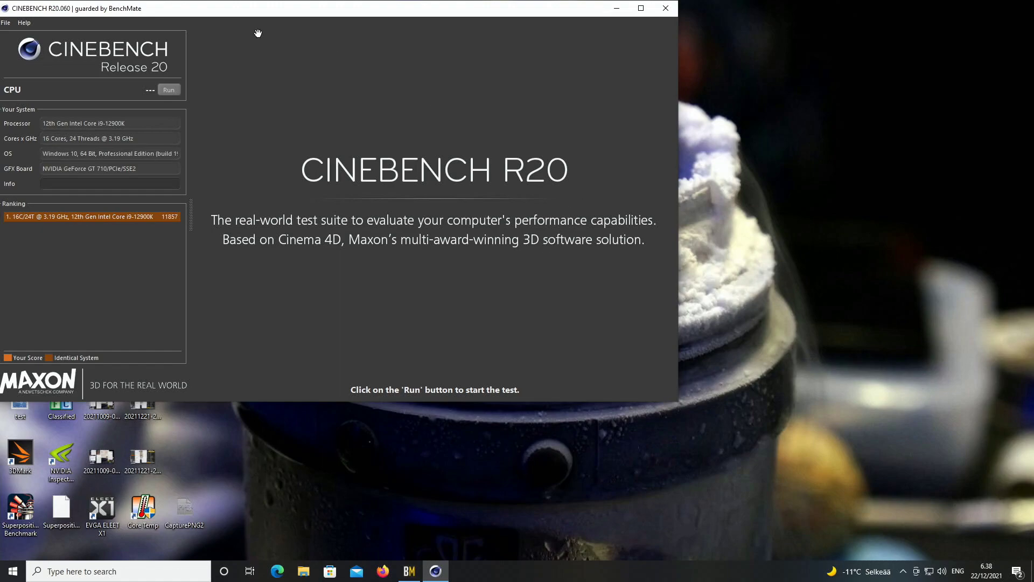
Start the Cinebench R20 CPU render benchmark.
click(169, 89)
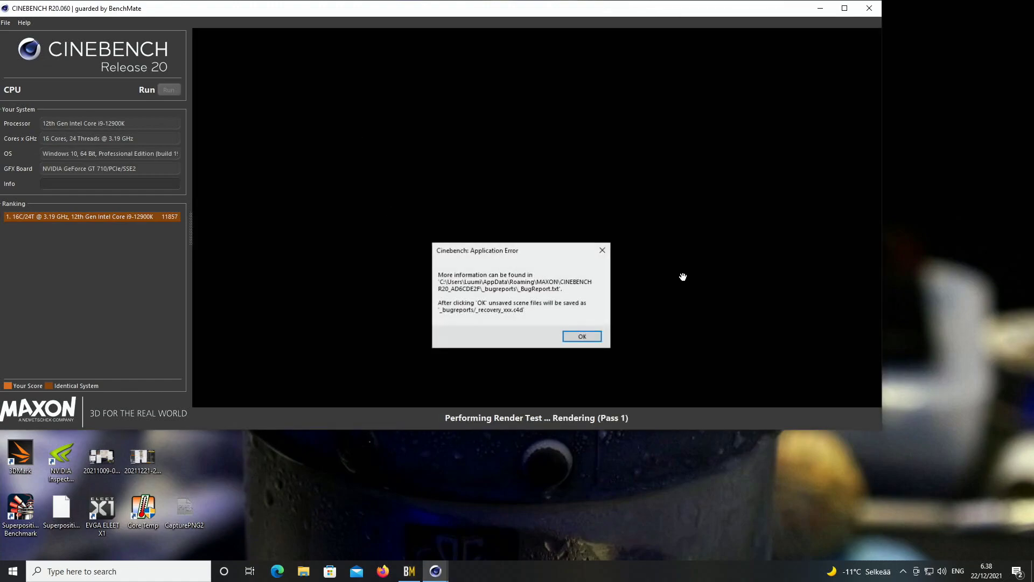
Dismiss the error that interrupts the Cinebench R20 CPU render, closing the benchmark without a score.
click(586, 337)
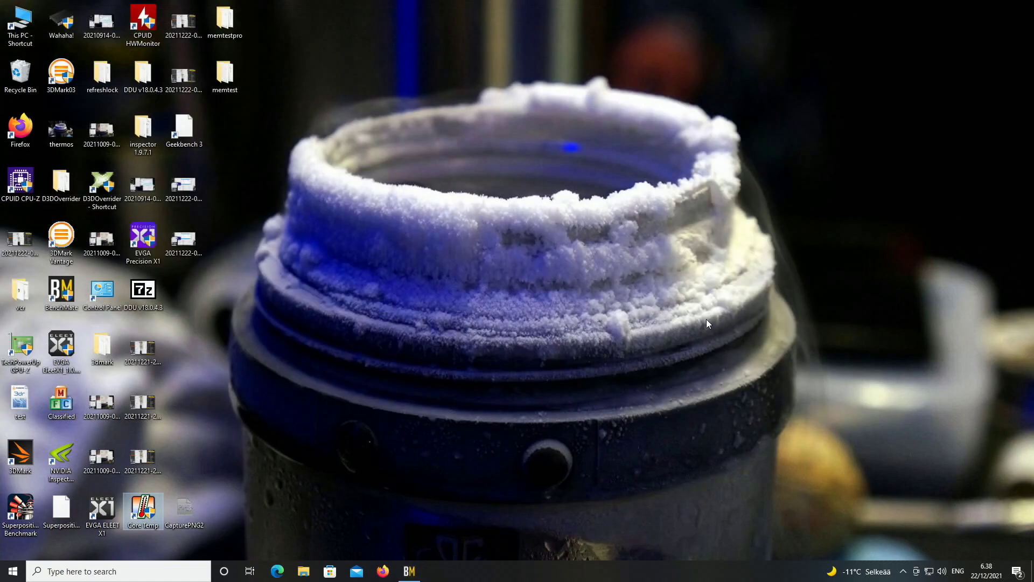